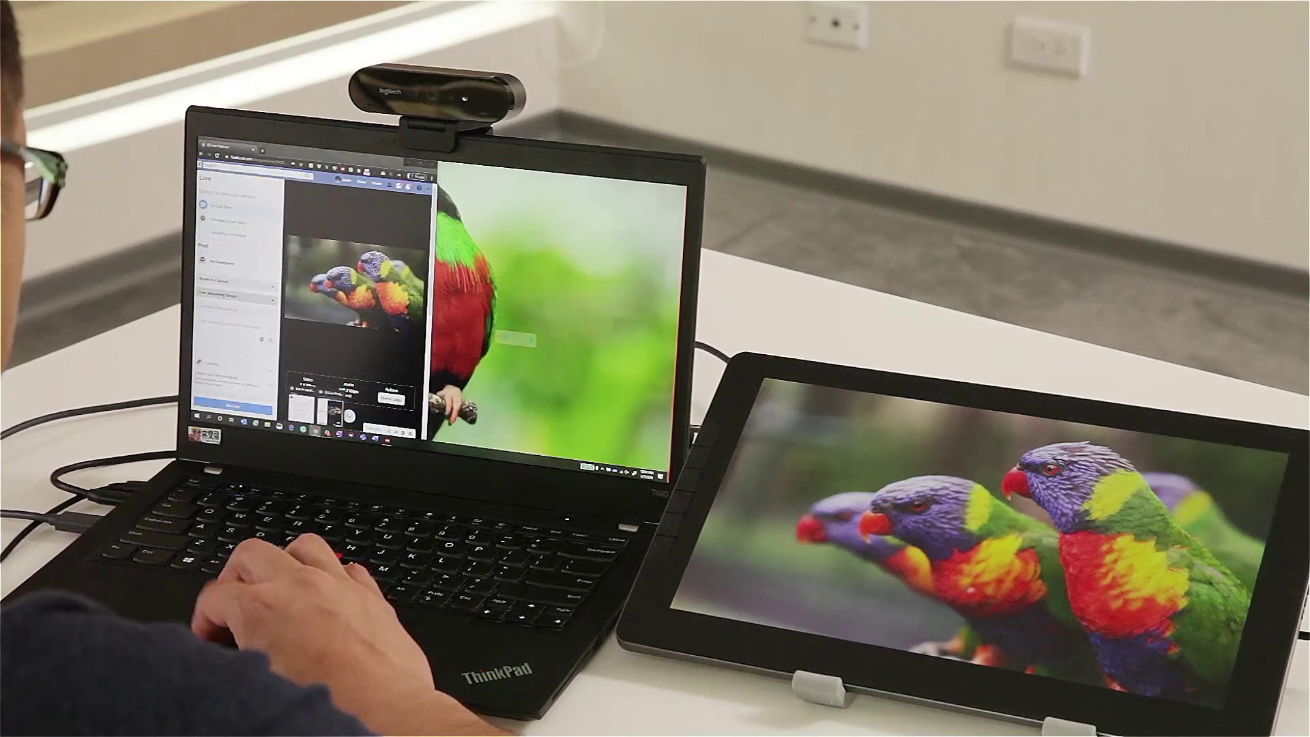
Snap the search results to the laptop's right half and drag the myViewBoard whiteboard onto the digitizer display.
click(514, 338)
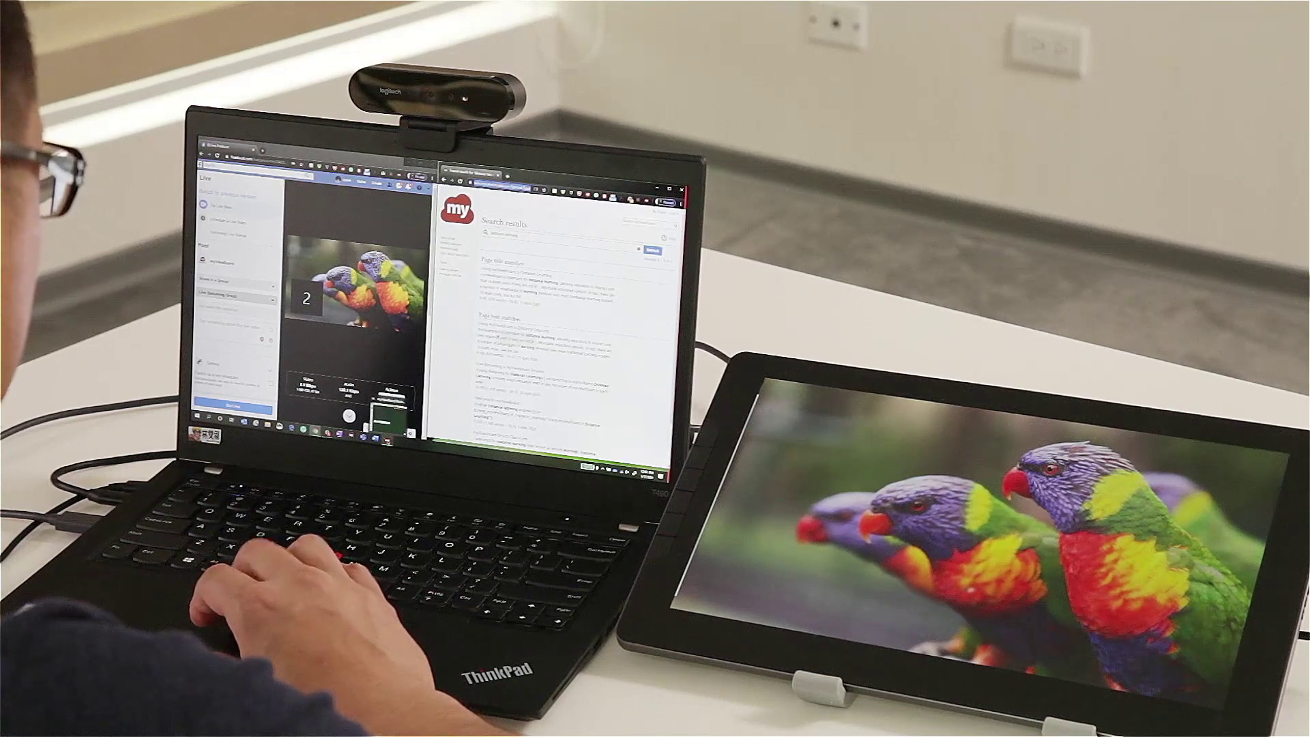
click(387, 417)
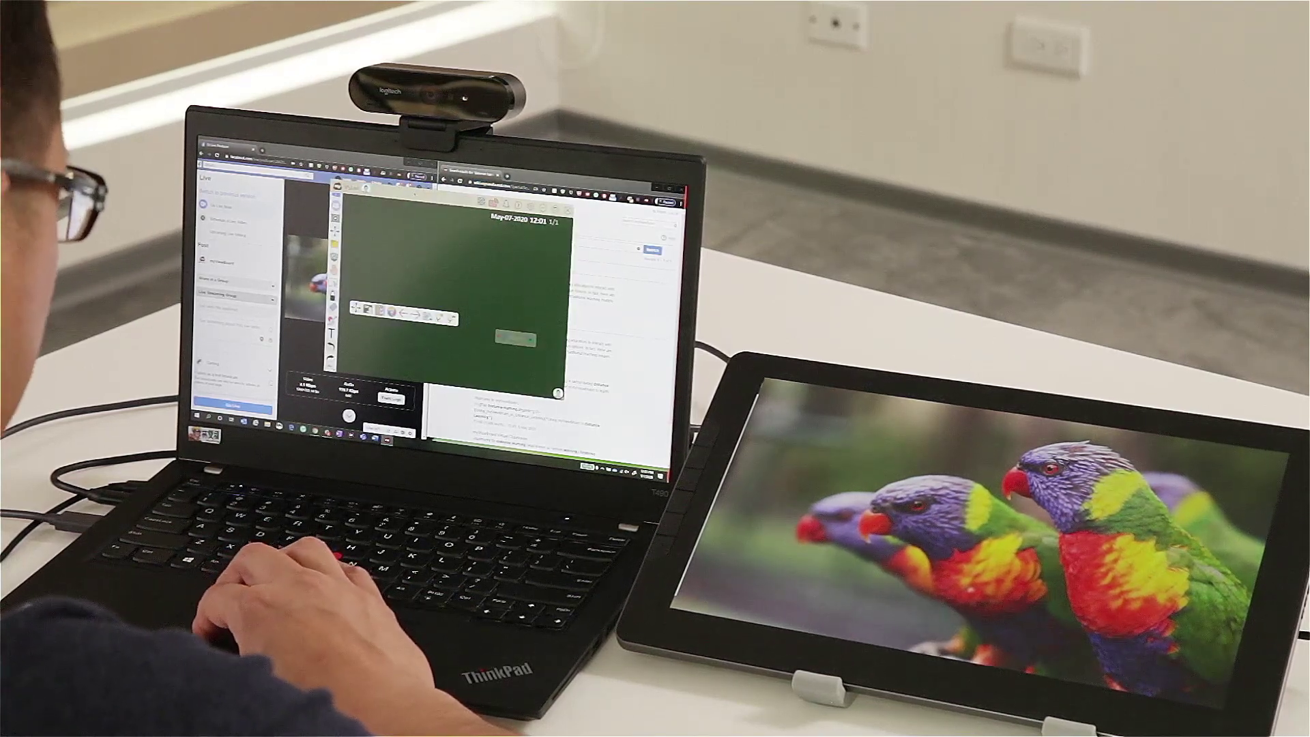
mouse_move(451, 187)
mouse_down()
mouse_move(1024, 414)
mouse_move(946, 407)
mouse_up()
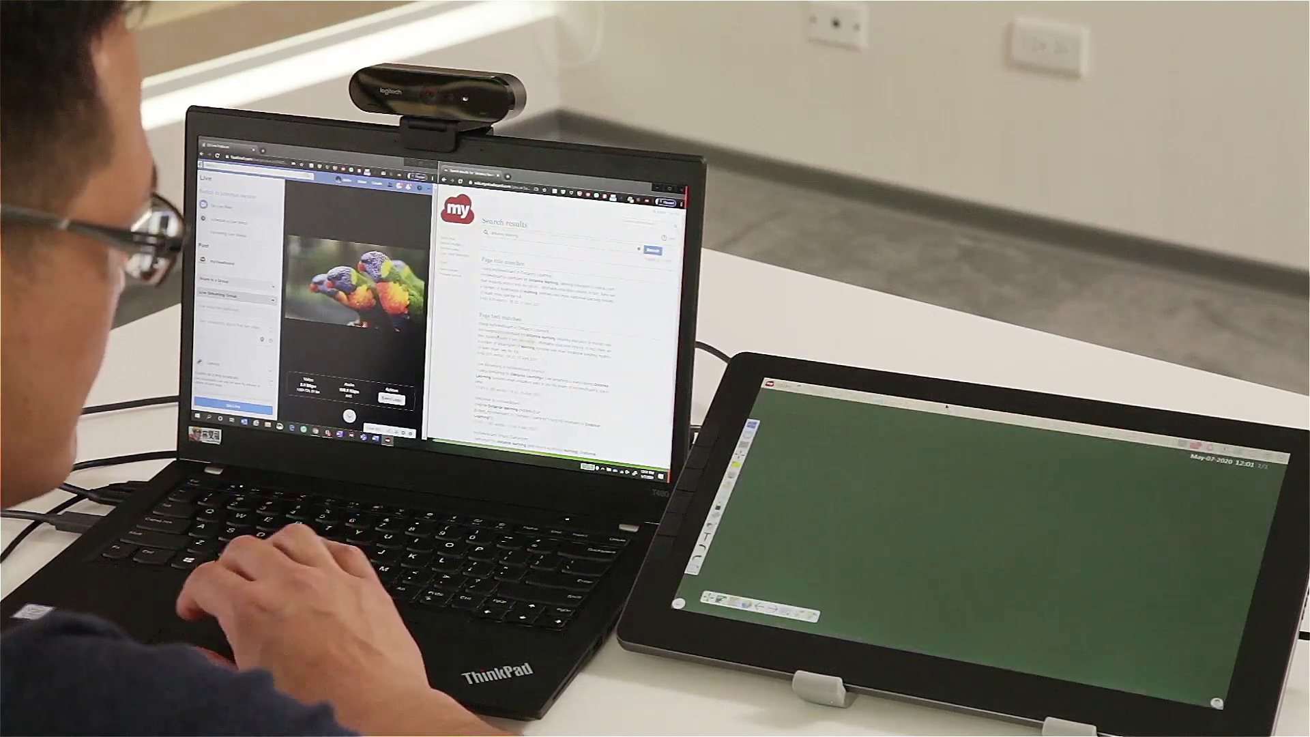